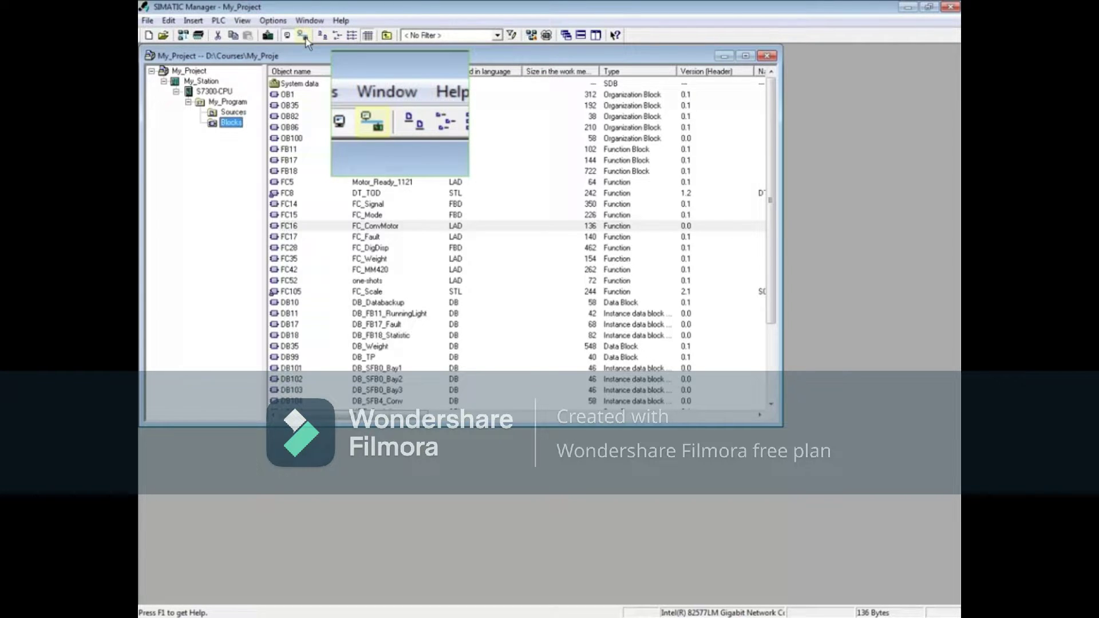
# - Show the CPU's online block view and tile it horizontally above the offline project
pyautogui.click(303, 36)
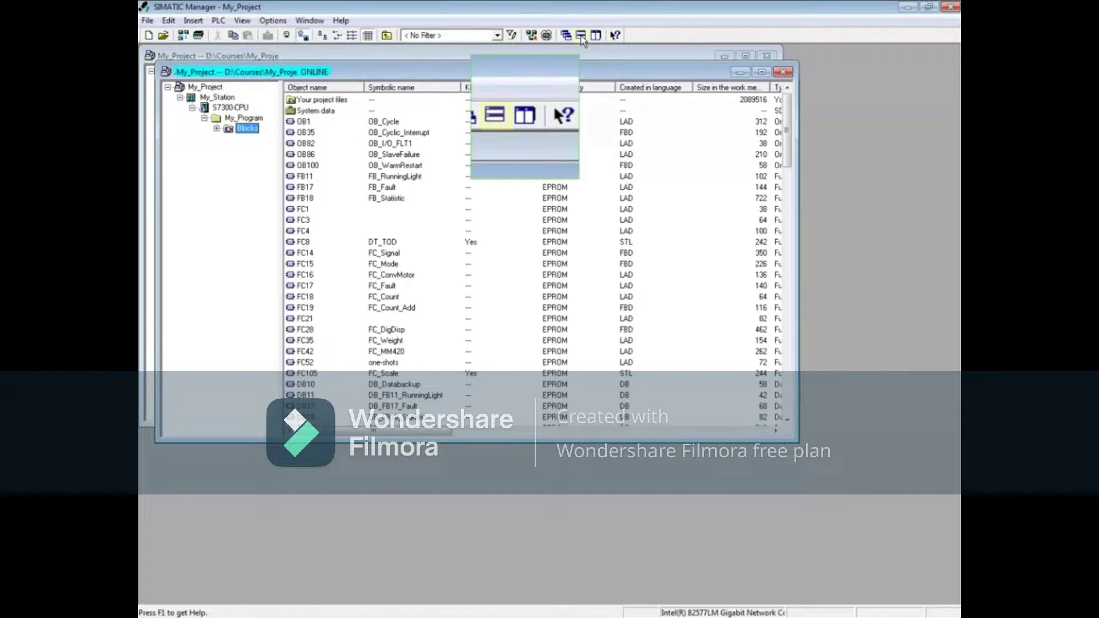
pyautogui.click(580, 35)
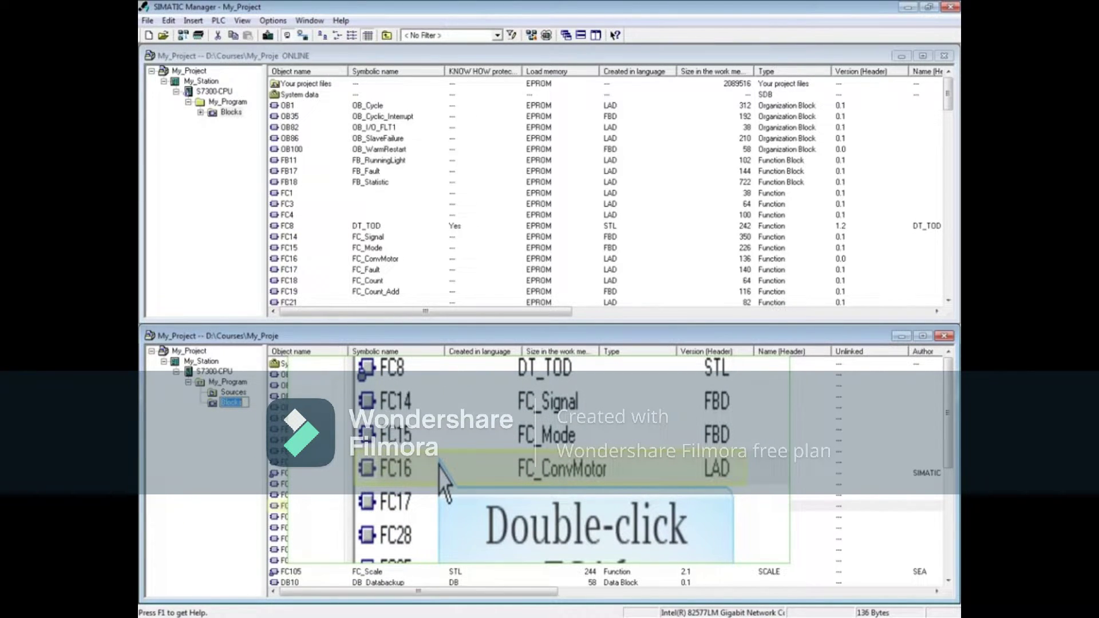
# - Open offline FC16 'FC_ConvMotor' with monitoring on and check its path in the Error tab
pyautogui.doubleClick(444, 485)
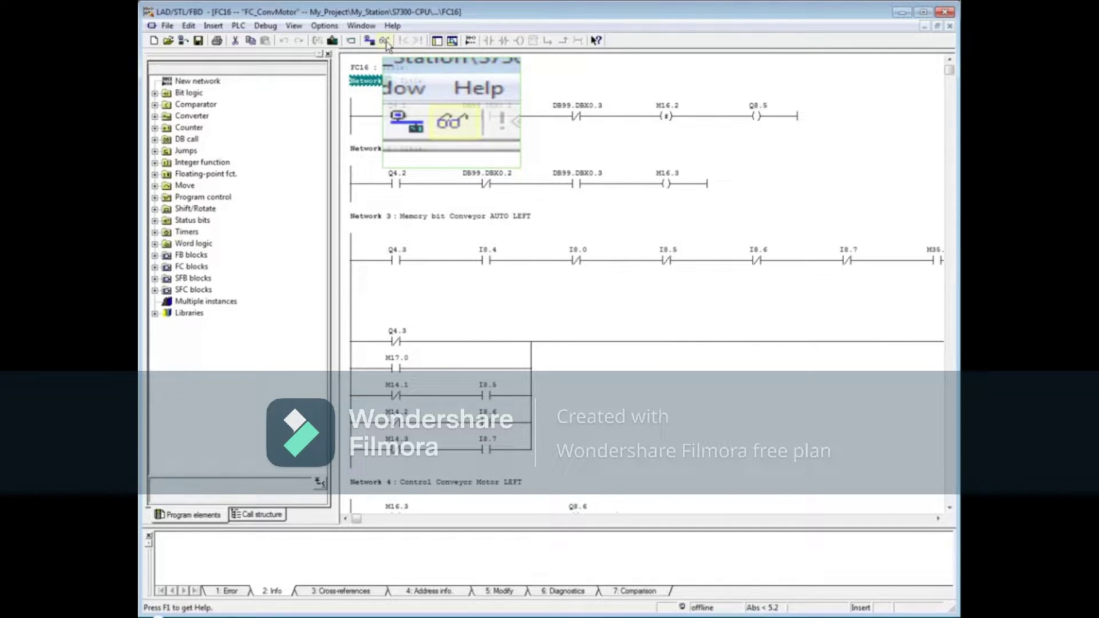
pyautogui.click(385, 42)
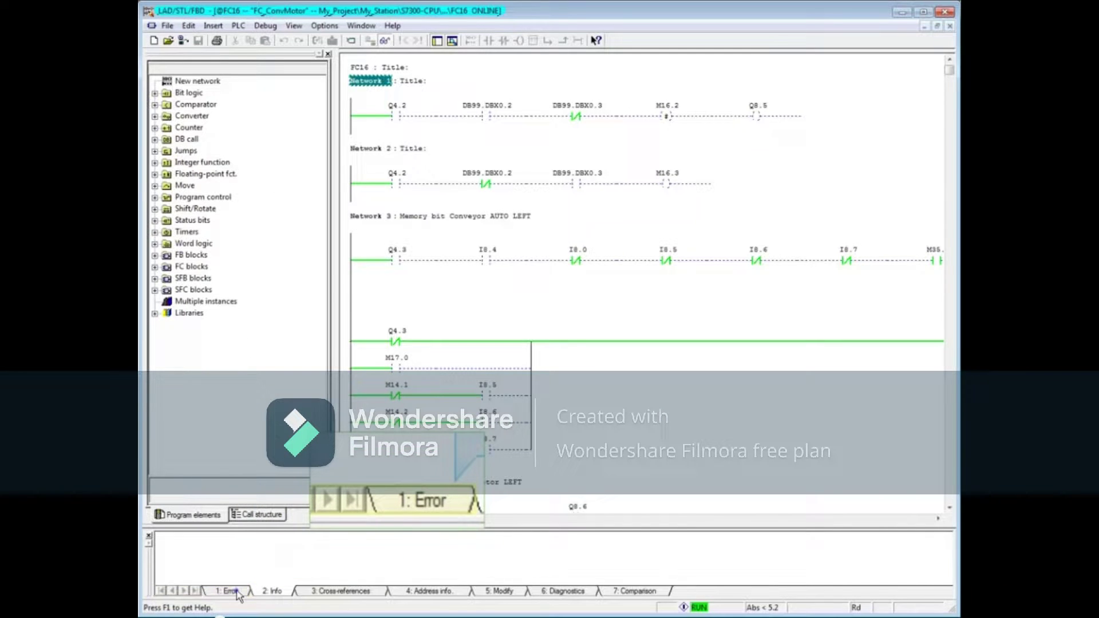
pyautogui.click(232, 592)
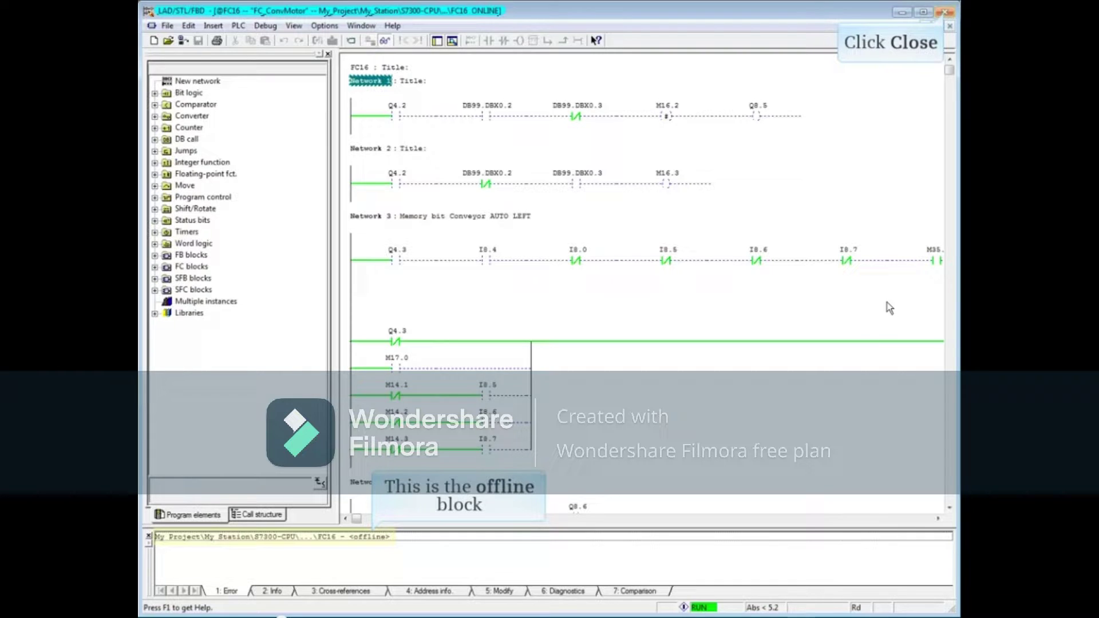
# - Close the editor and open FC16 from the online CPU blocks with monitoring on
pyautogui.click(945, 12)
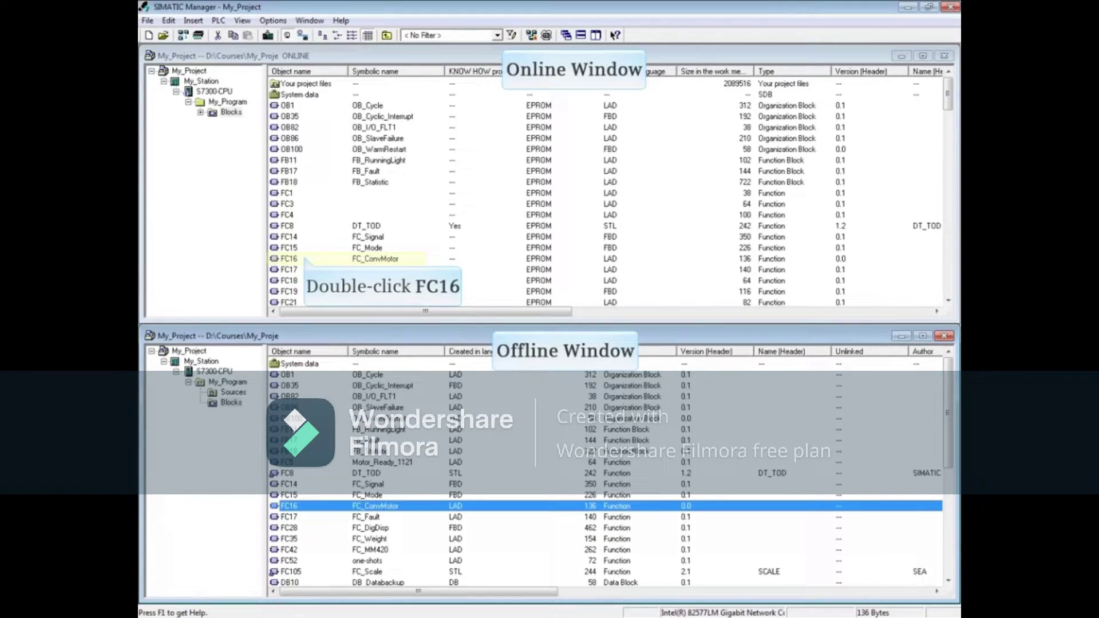
pyautogui.doubleClick(305, 260)
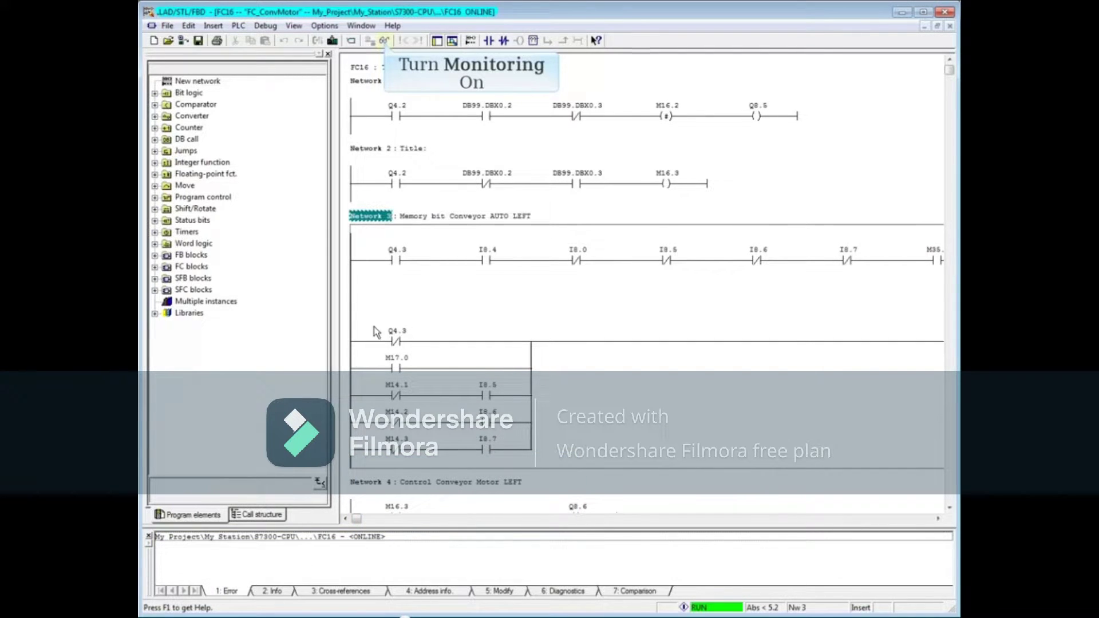
pyautogui.click(387, 42)
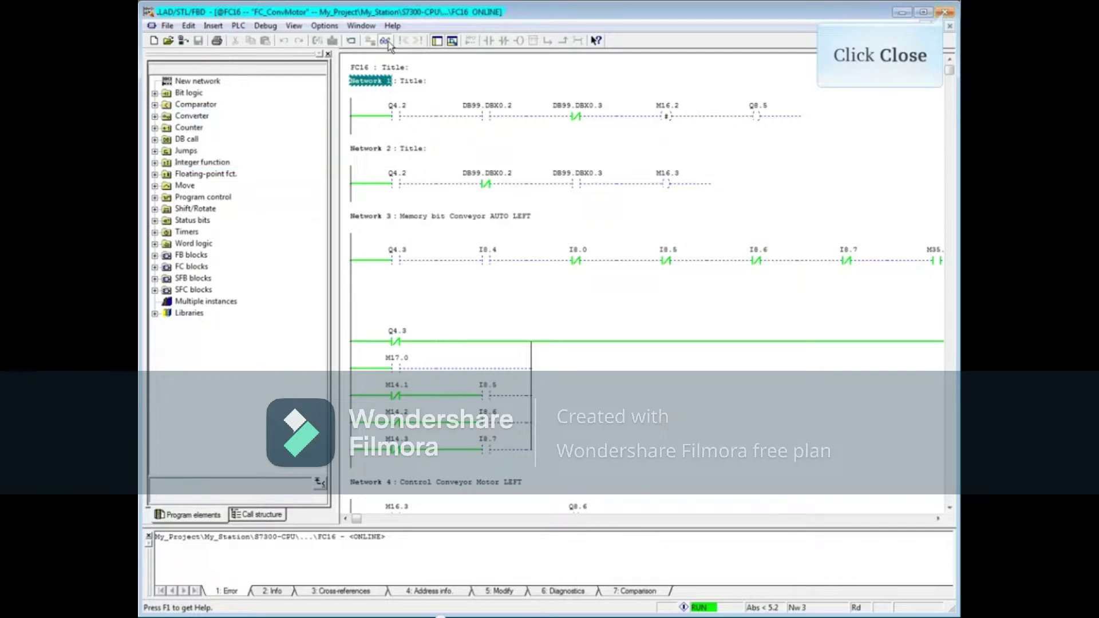
# - Close the editor, reopen offline FC16, and confirm its offline path in the Error tab
pyautogui.click(947, 12)
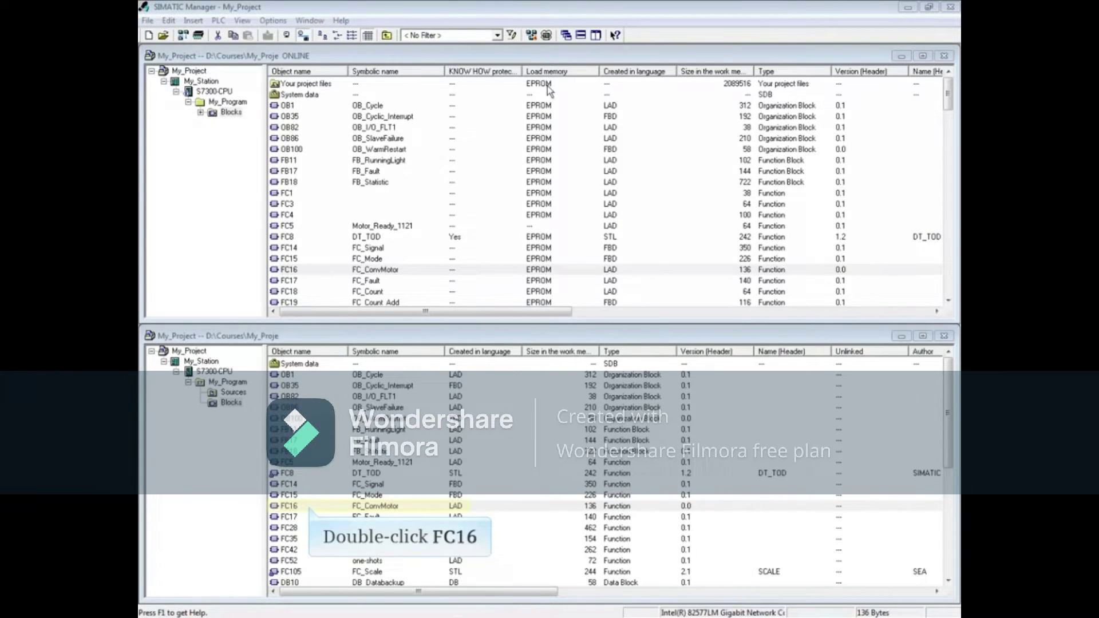
pyautogui.doubleClick(309, 509)
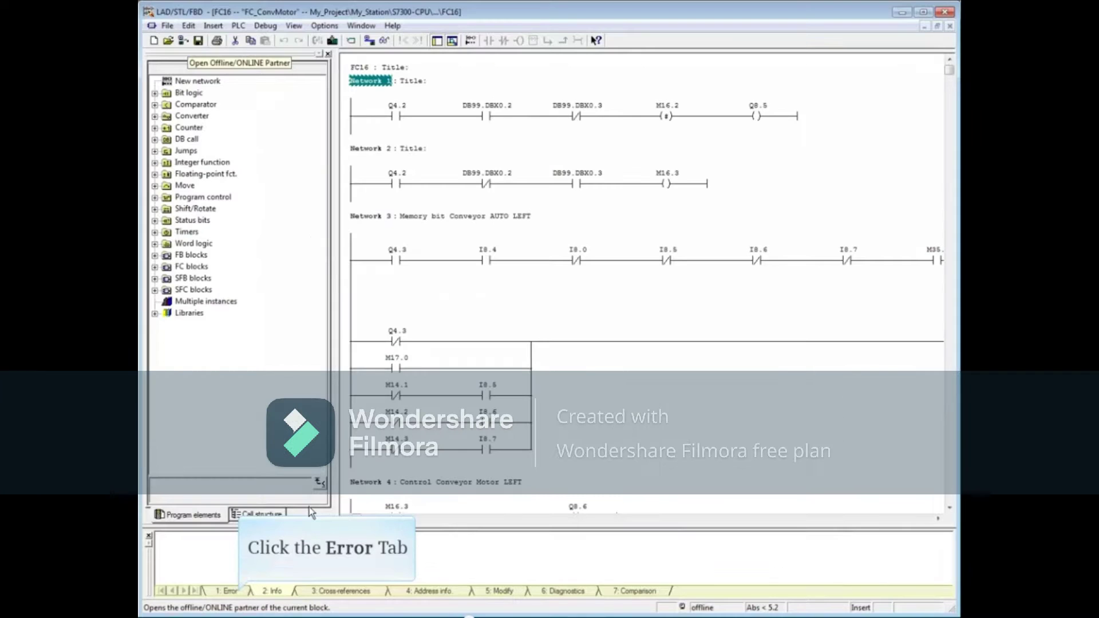
pyautogui.click(238, 593)
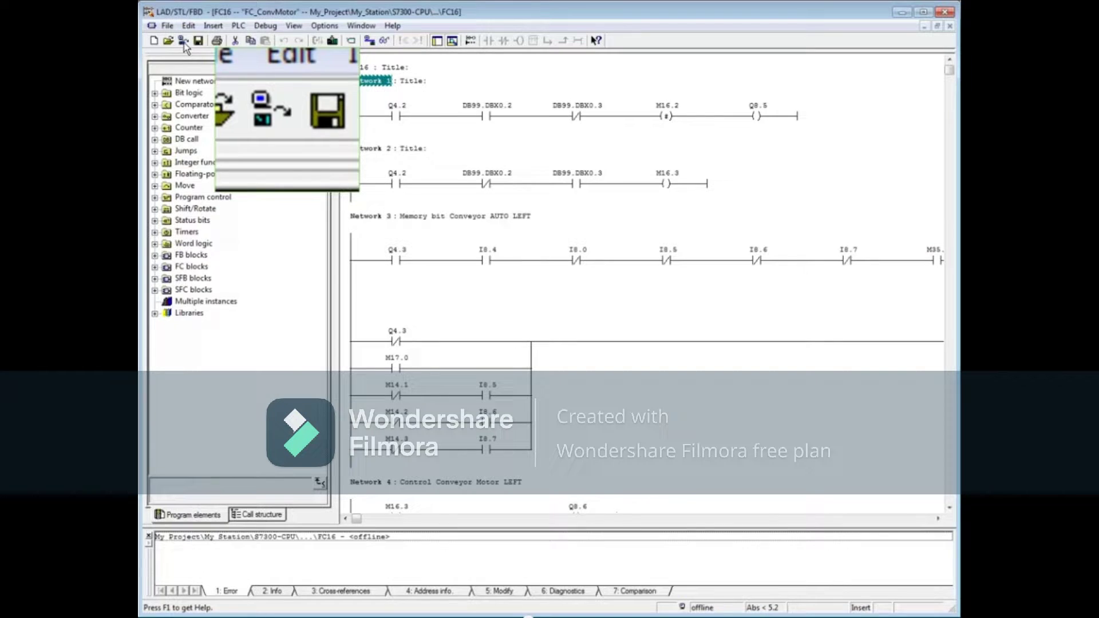
# - Switch FC16 to its online counterpart, agreeing to close the offline copy
pyautogui.click(183, 43)
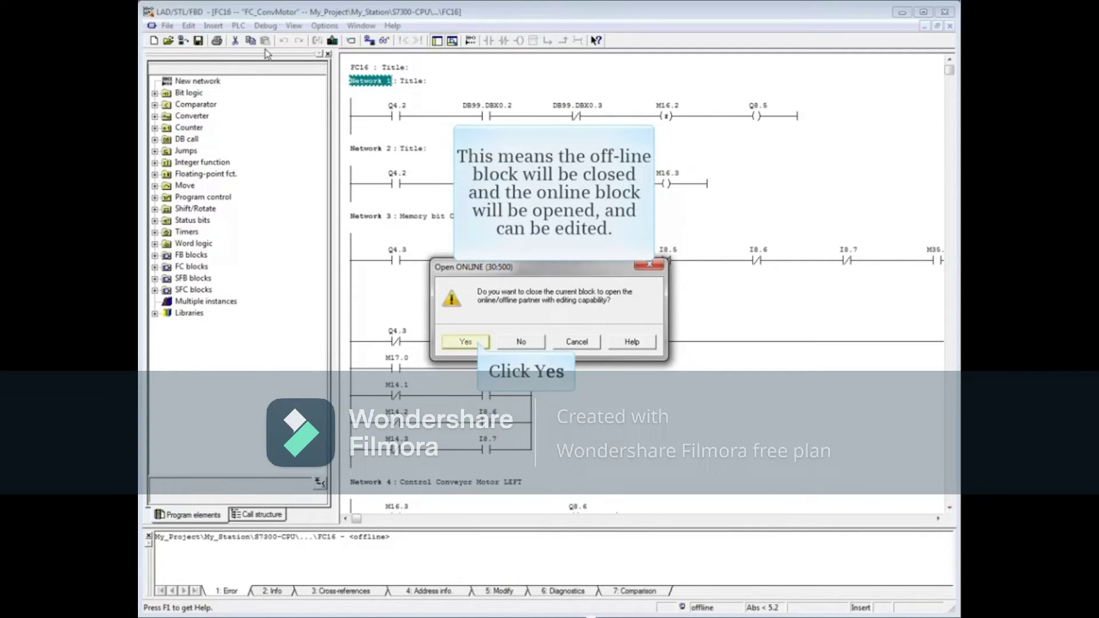
pyautogui.click(479, 343)
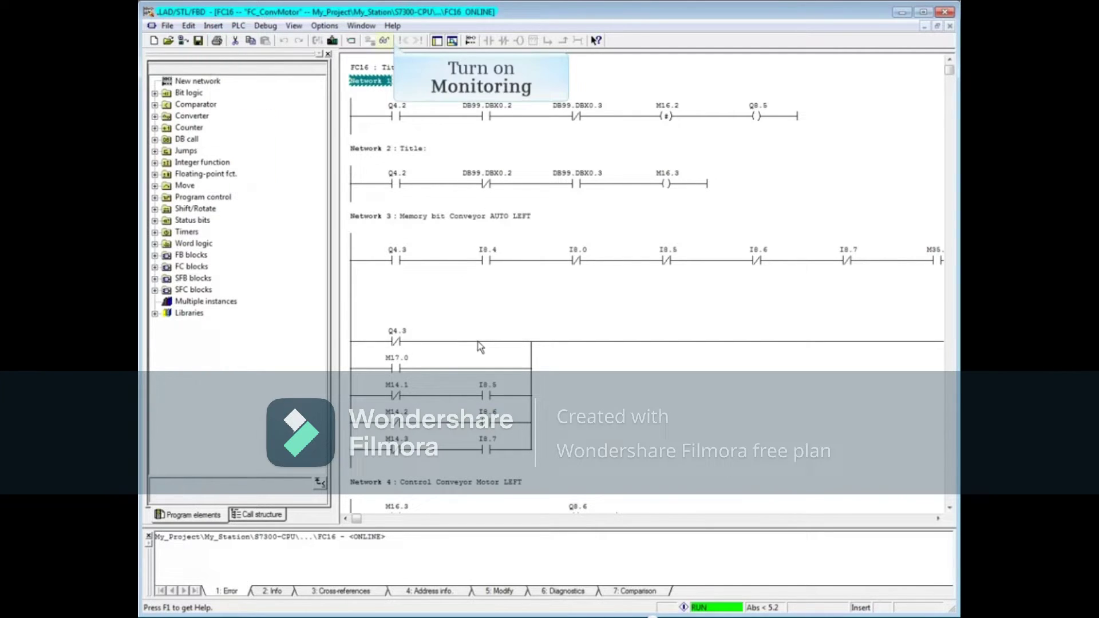
# - Toggle monitoring of online FC16 on and off, then minimize the editor
pyautogui.click(385, 42)
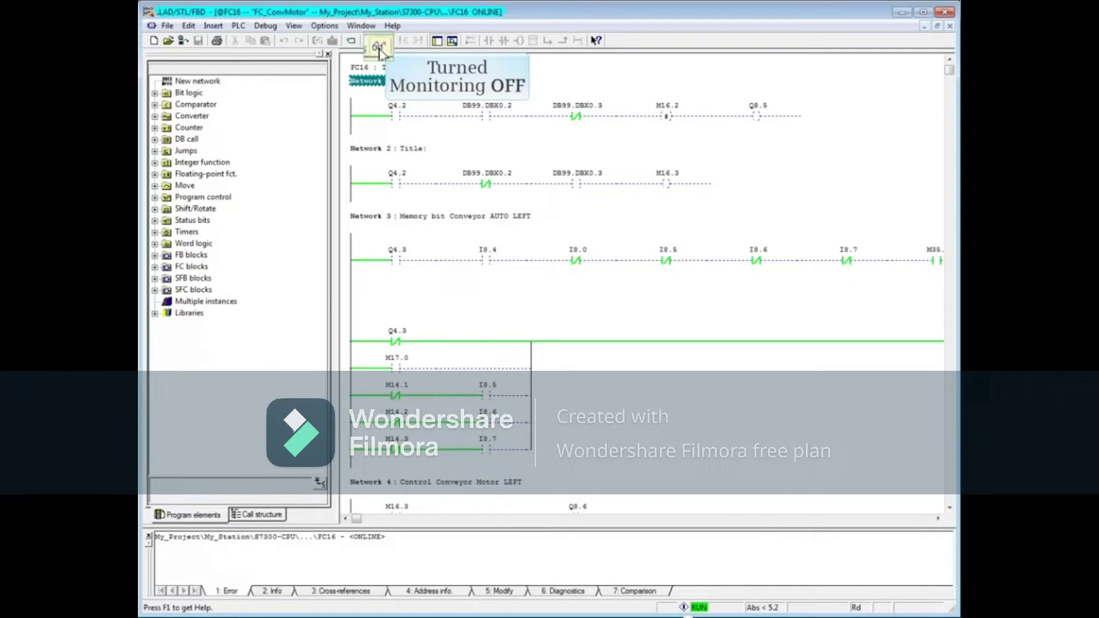
pyautogui.click(385, 41)
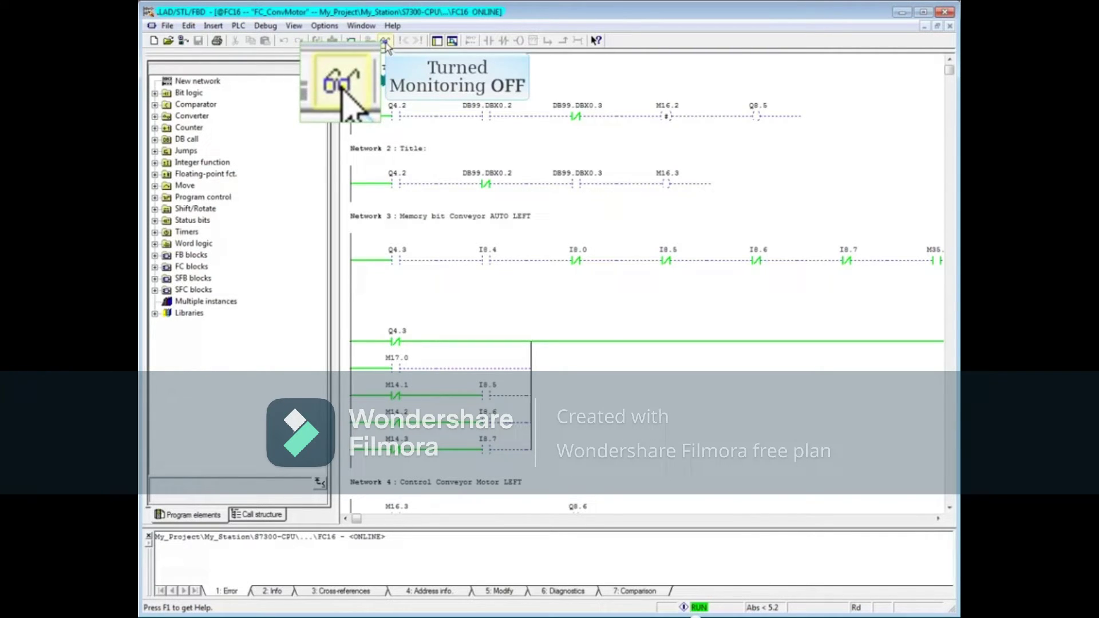
pyautogui.click(905, 12)
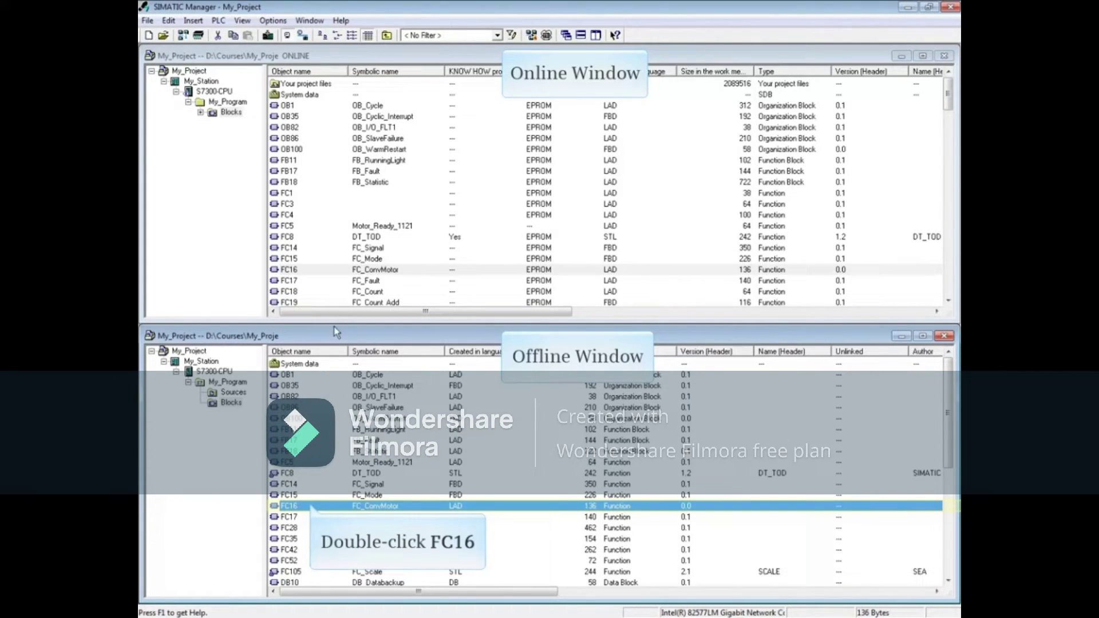
# - Open offline FC16 as a second block and acknowledge the 'block cannot be written' warning
pyautogui.doubleClick(313, 508)
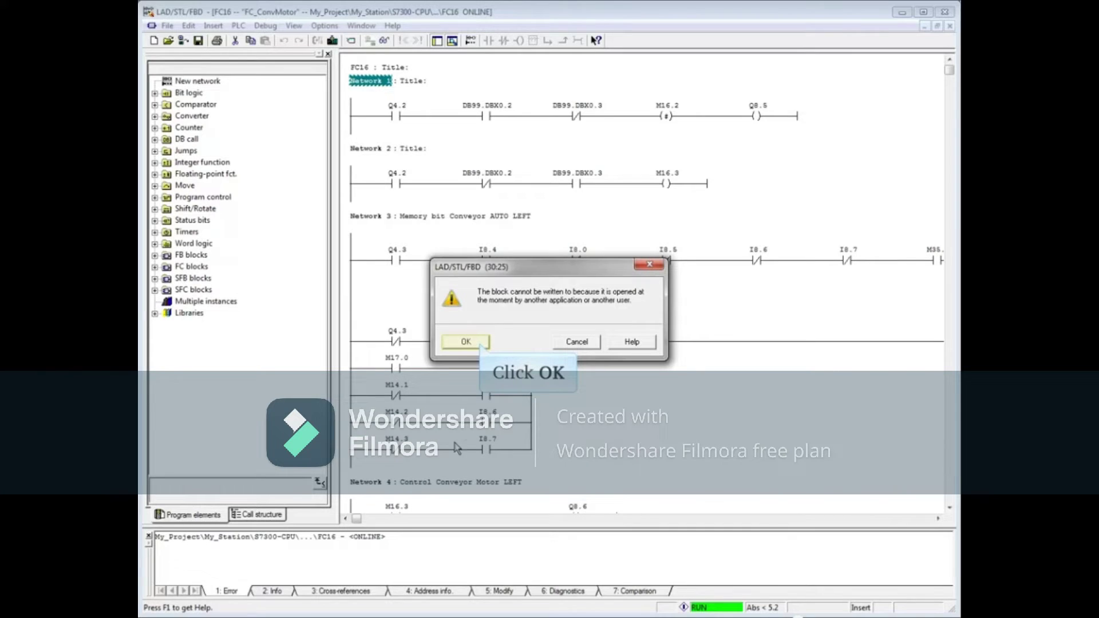
pyautogui.click(481, 343)
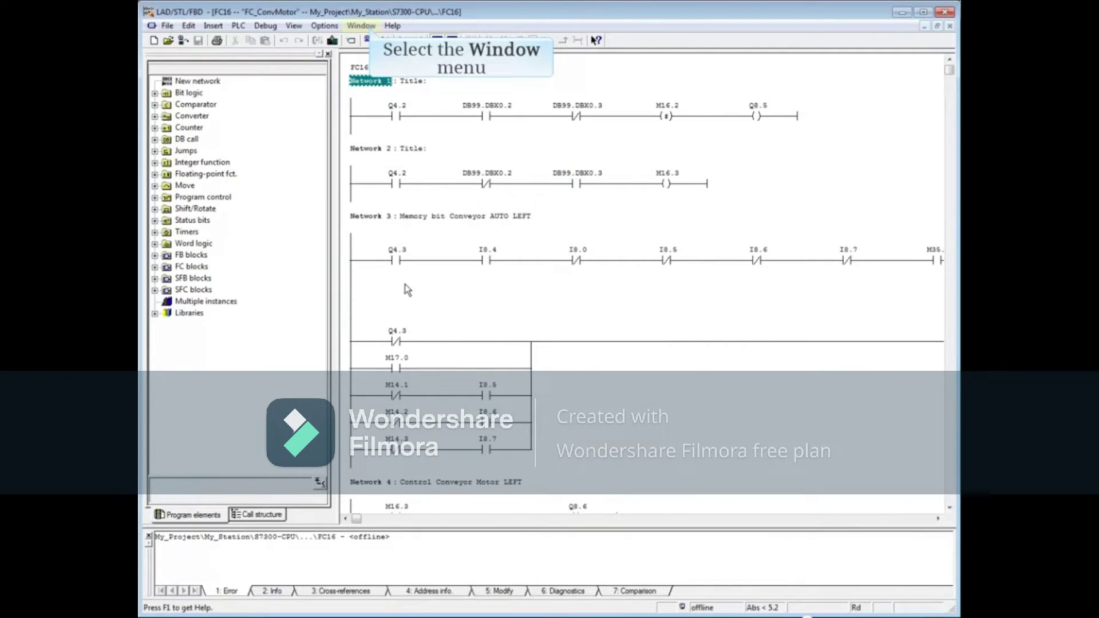
# - Tile the online and offline FC16 windows horizontally, activating online, then offline
pyautogui.click(363, 26)
pyautogui.moveTo(379, 40)
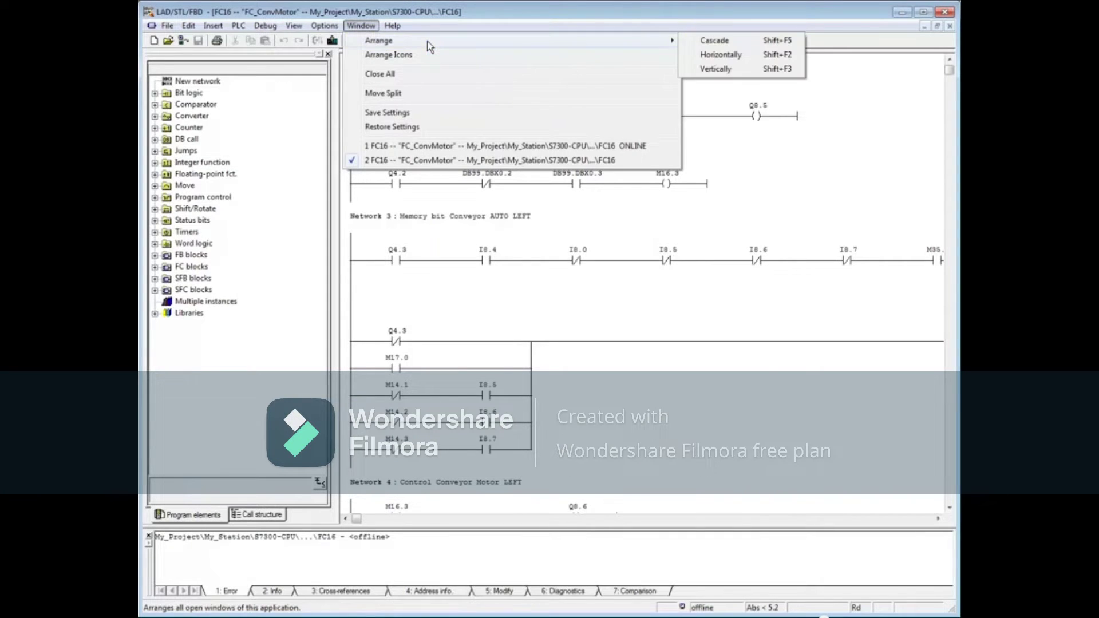
pyautogui.click(753, 57)
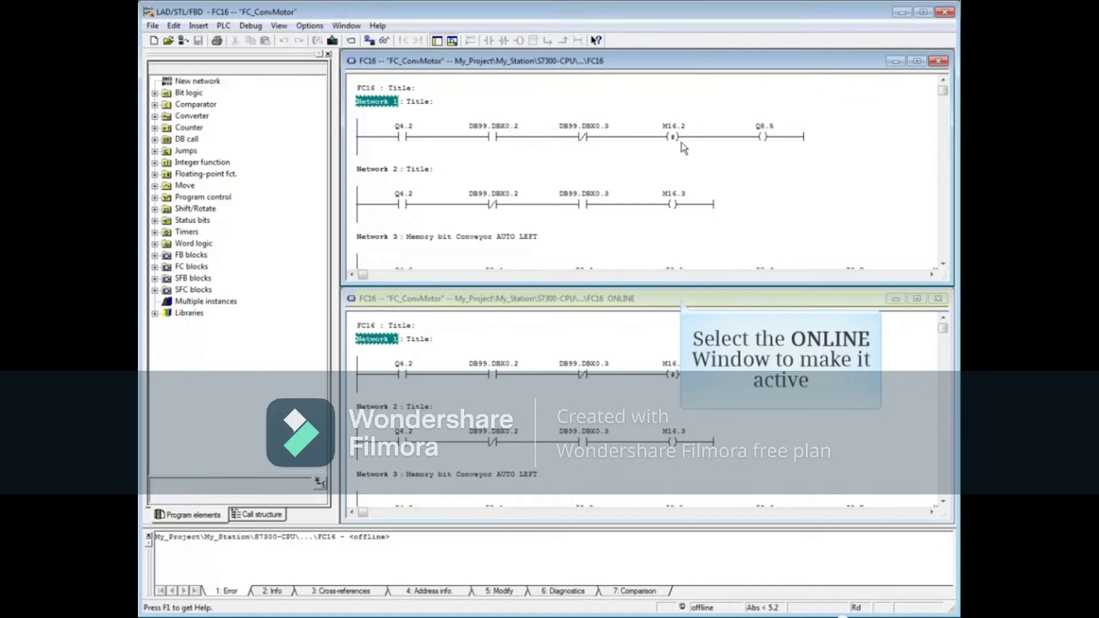
pyautogui.click(670, 305)
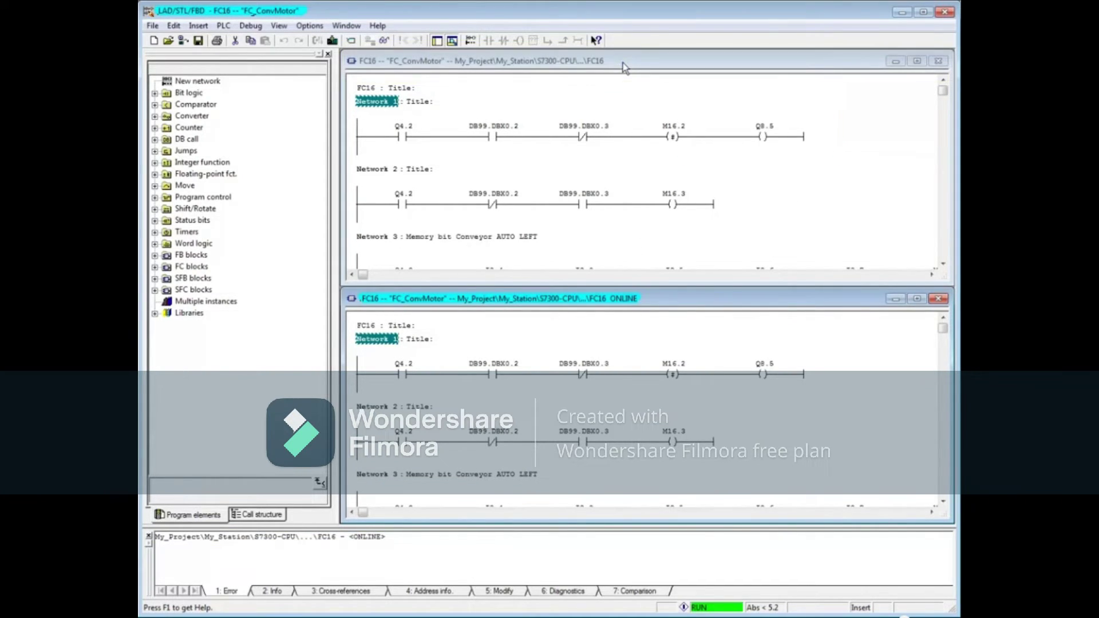
pyautogui.click(624, 125)
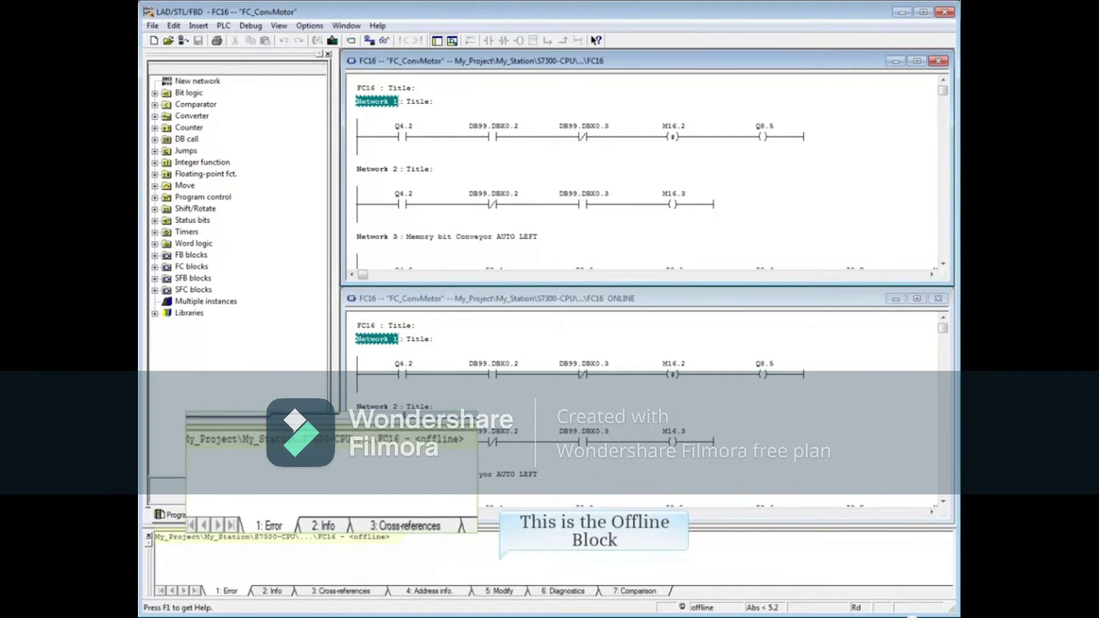